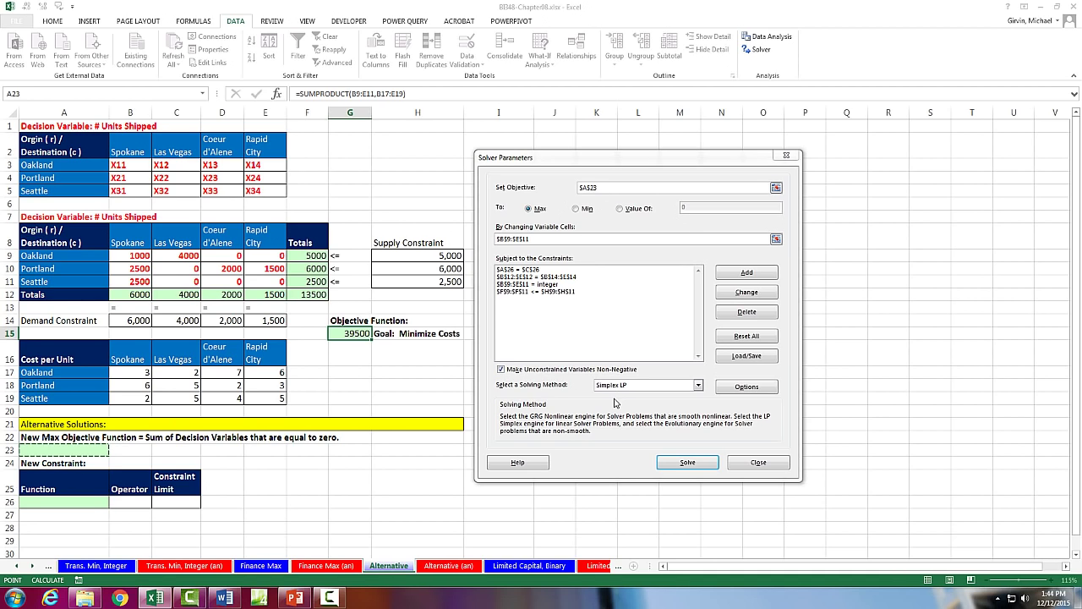
- Close Solver and check the zero Oakland and Seattle shipments in the 39500-cost plan
click(756, 462)
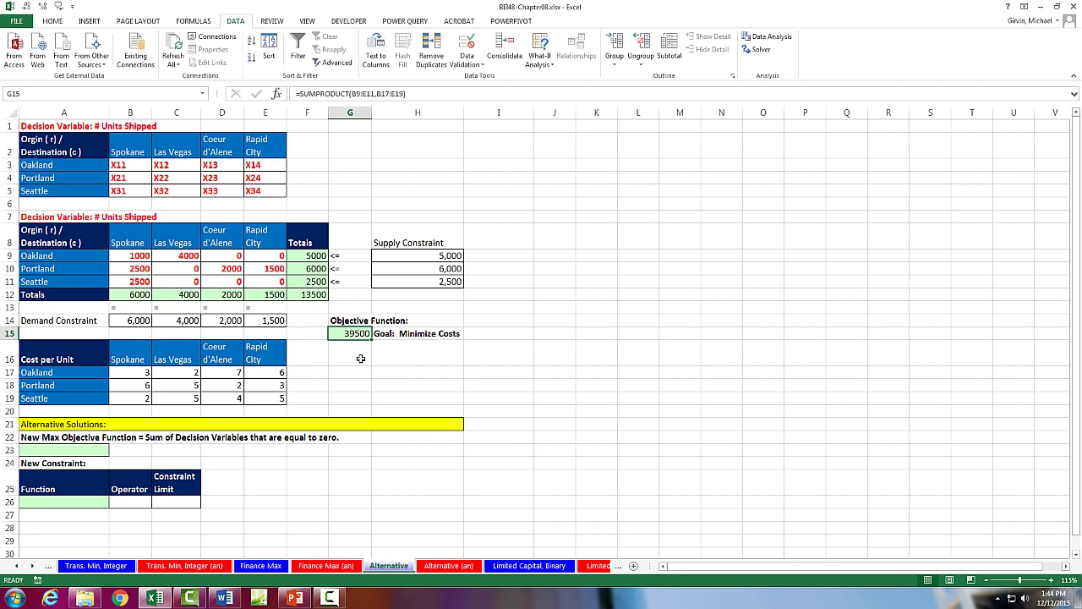
click(266, 257)
click(183, 282)
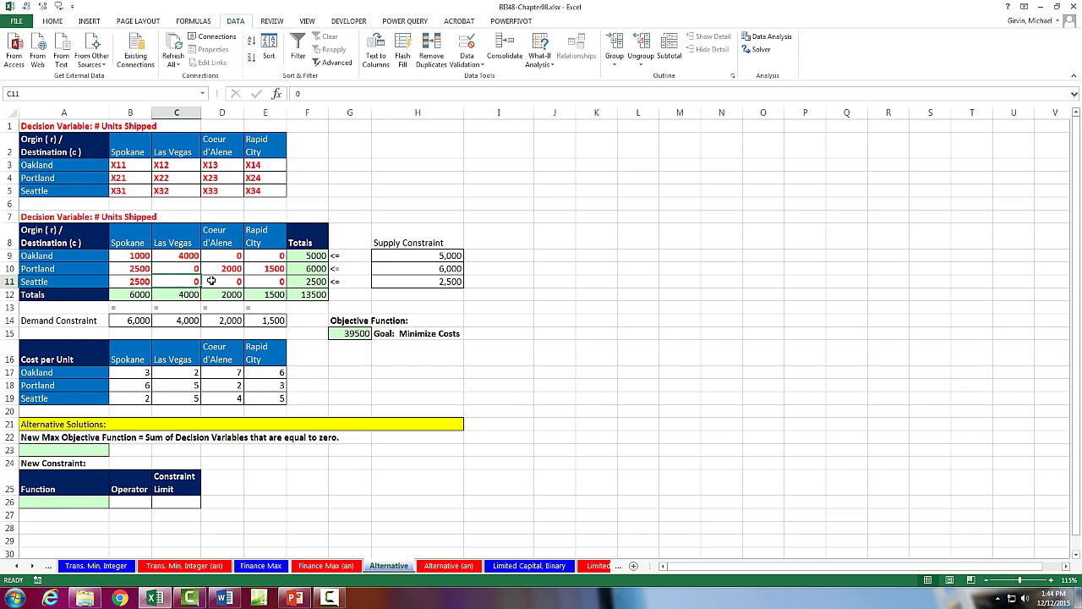
click(215, 282)
click(256, 283)
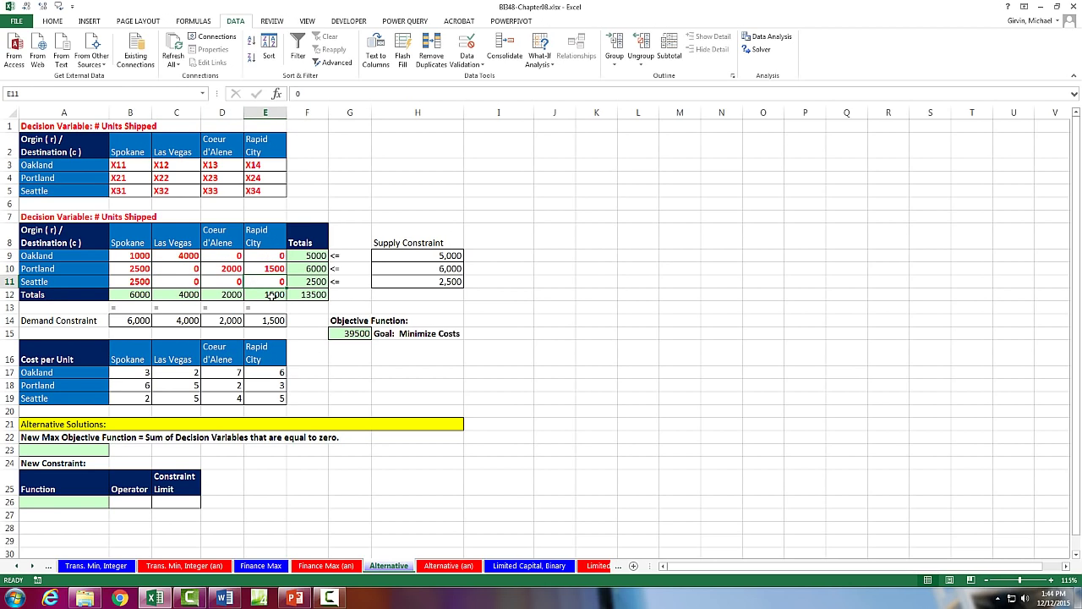
- Switch to PowerPoint's slide 26, 'Special Cases of Linear Program Outcomes'
click(293, 597)
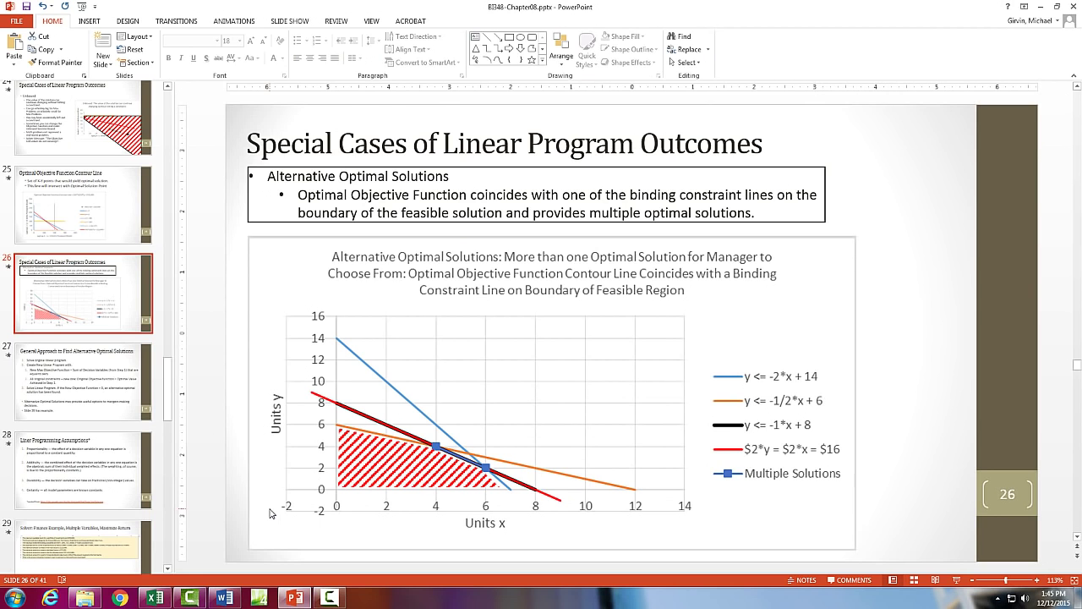
- Back in Excel, review the supply (H9:H11) and demand (B14:E14) constraint values, then select A26
key(alt+Tab)
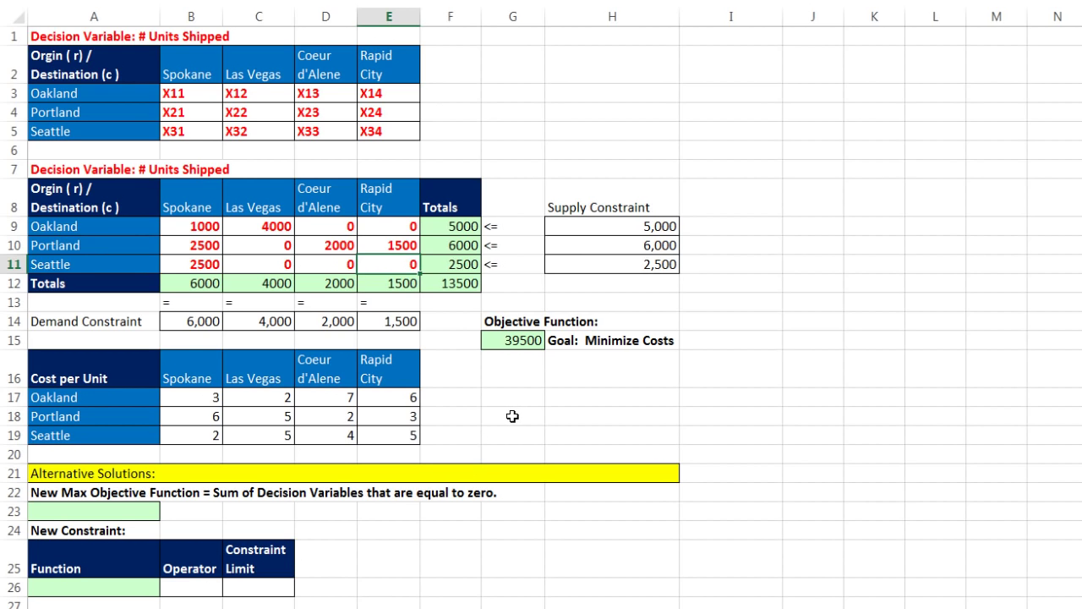
drag(635, 227, 633, 264)
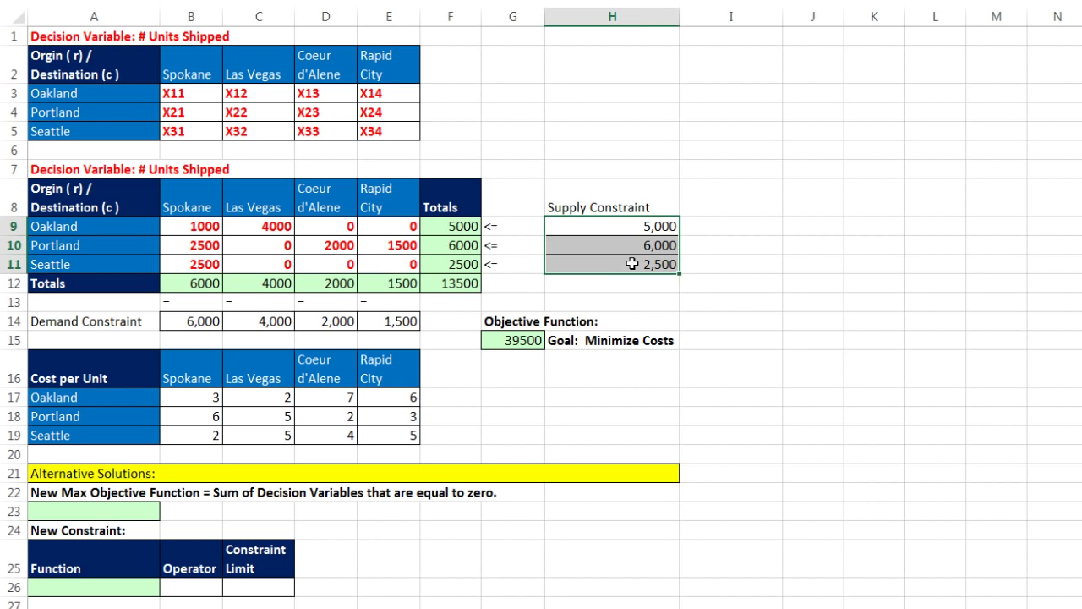
drag(191, 320, 377, 329)
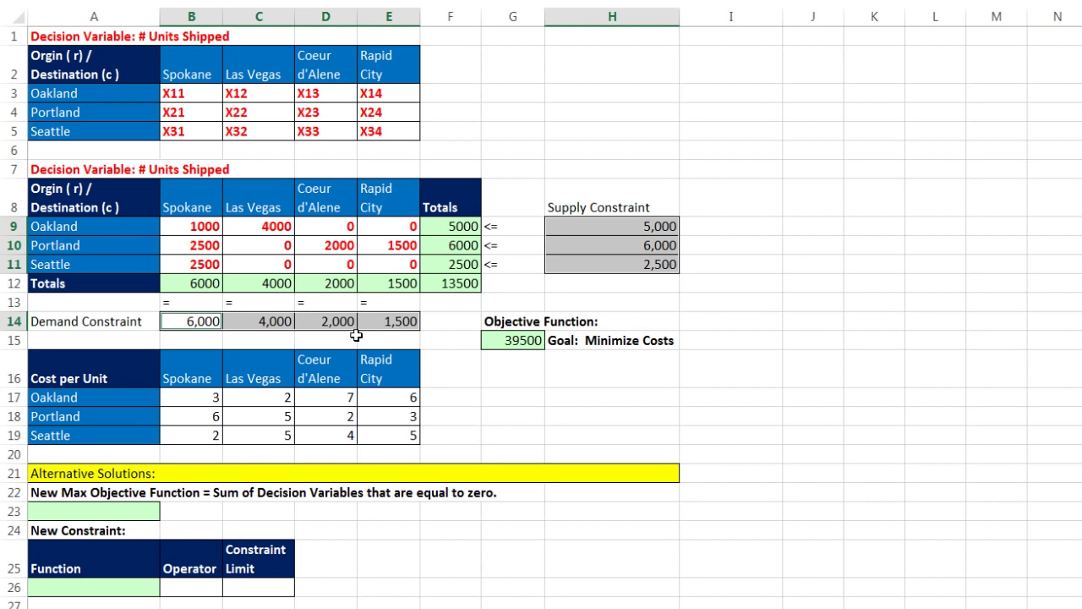
click(146, 590)
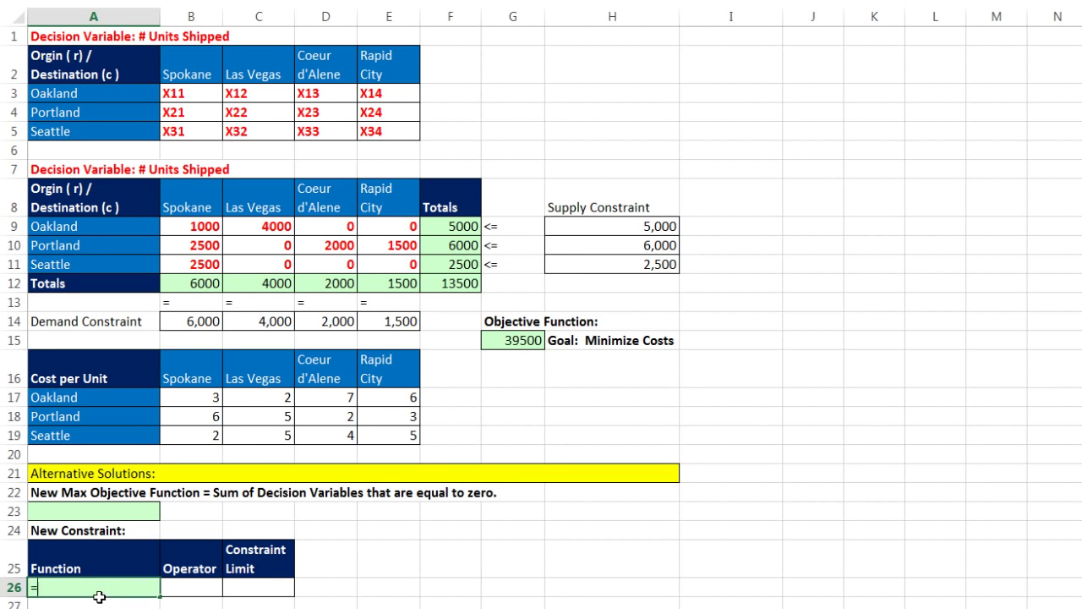
- Link the new constraint Function cell A26 to total cost with =G15
text(=)
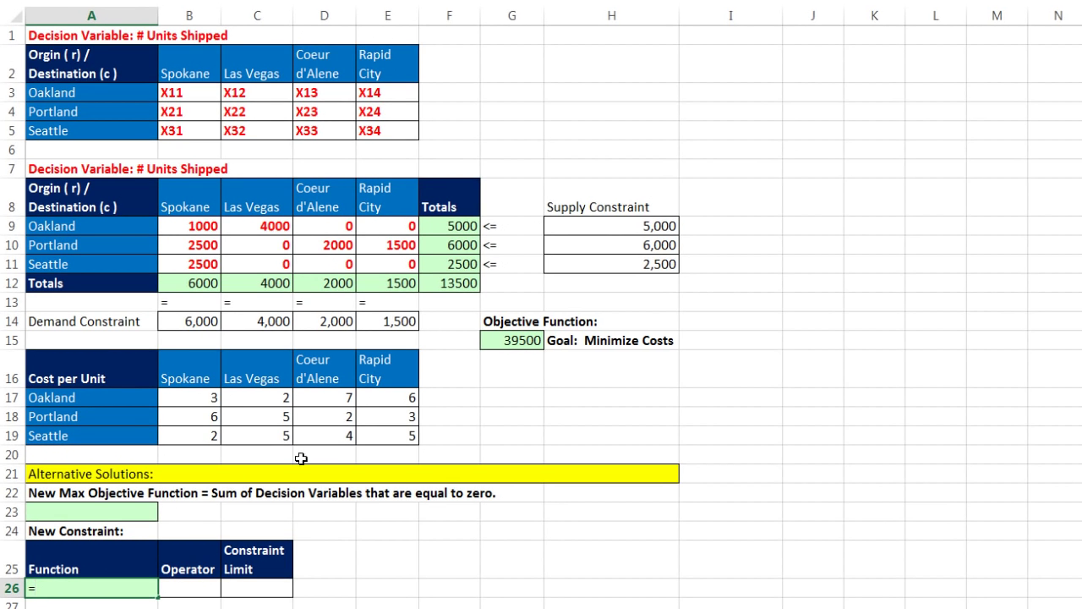
click(505, 341)
key(Return)
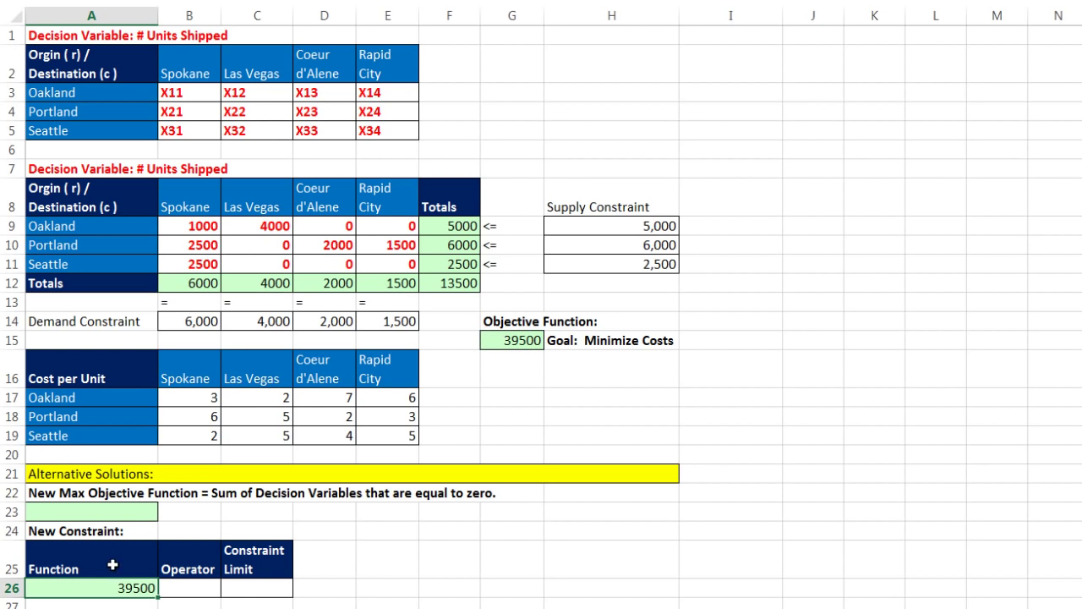
double_click(492, 340)
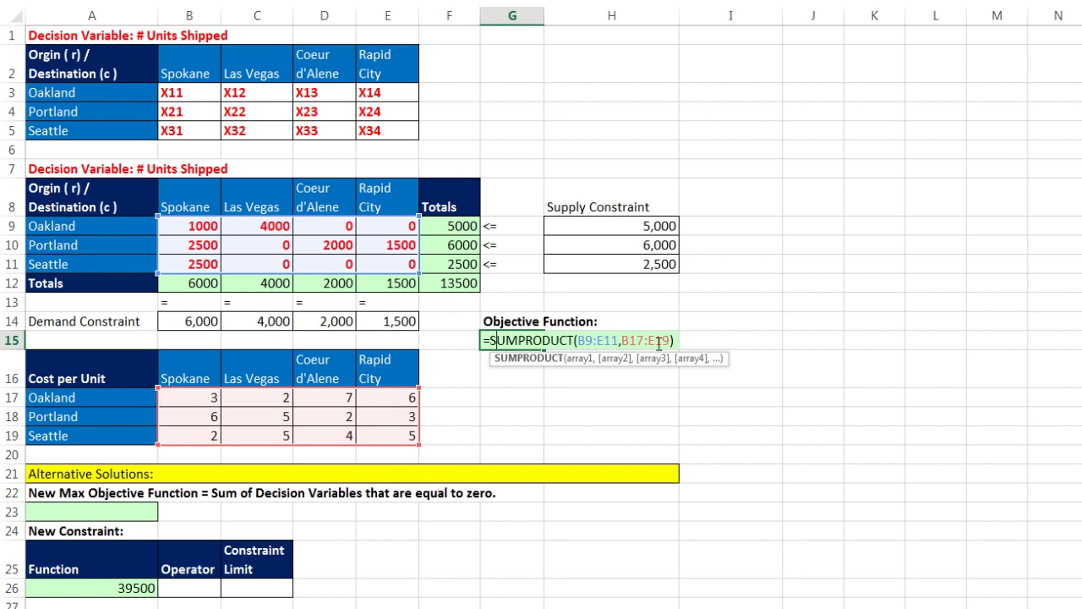
key(Escape)
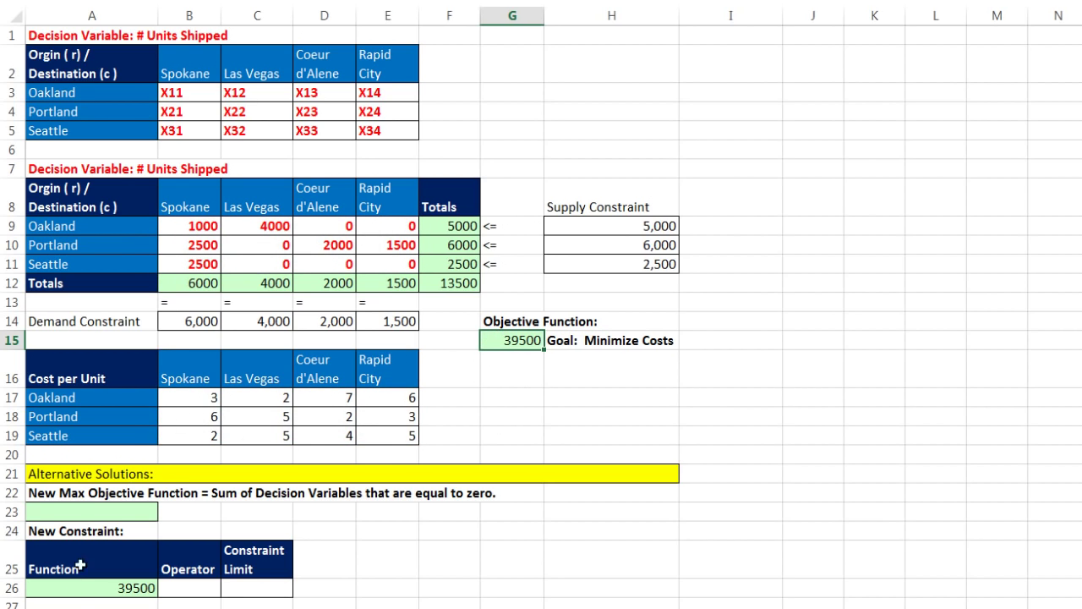
click(67, 593)
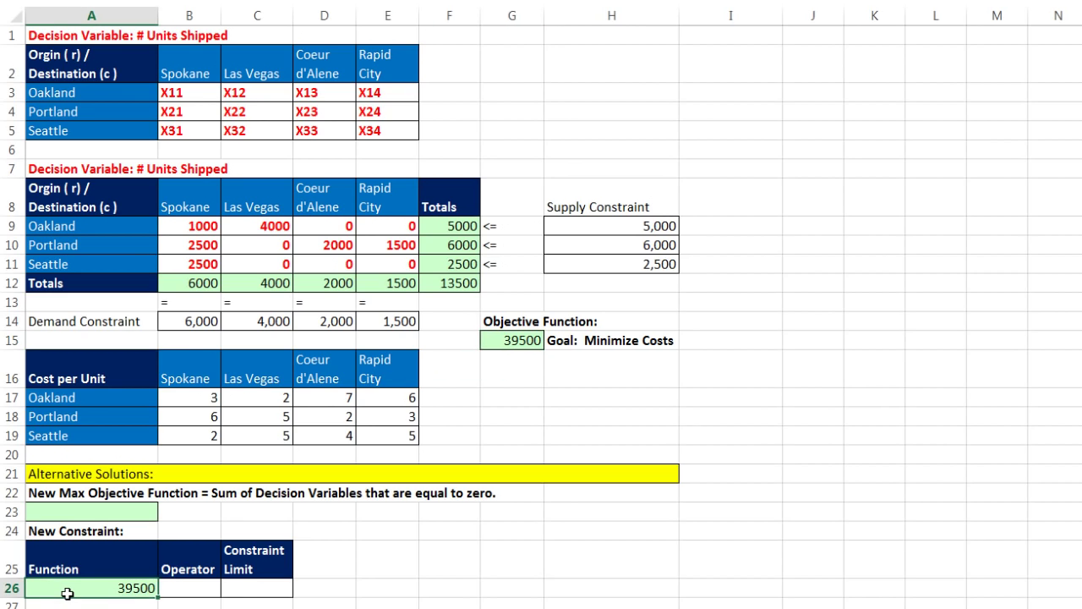
- Set the constraint Operator to '=' and the Constraint Limit to 39500
click(211, 590)
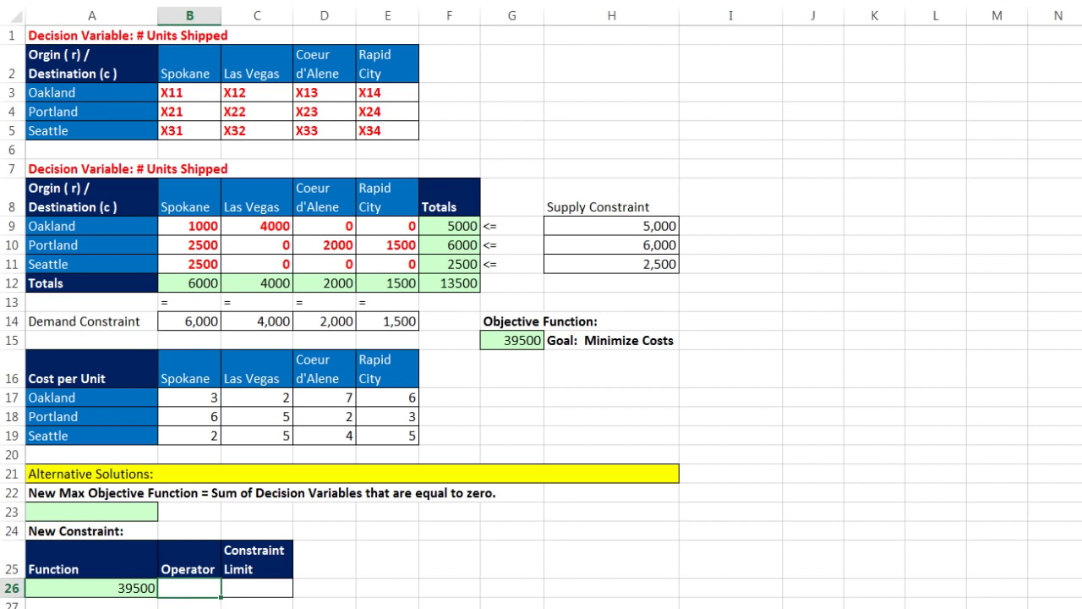
text('=)
key(Tab)
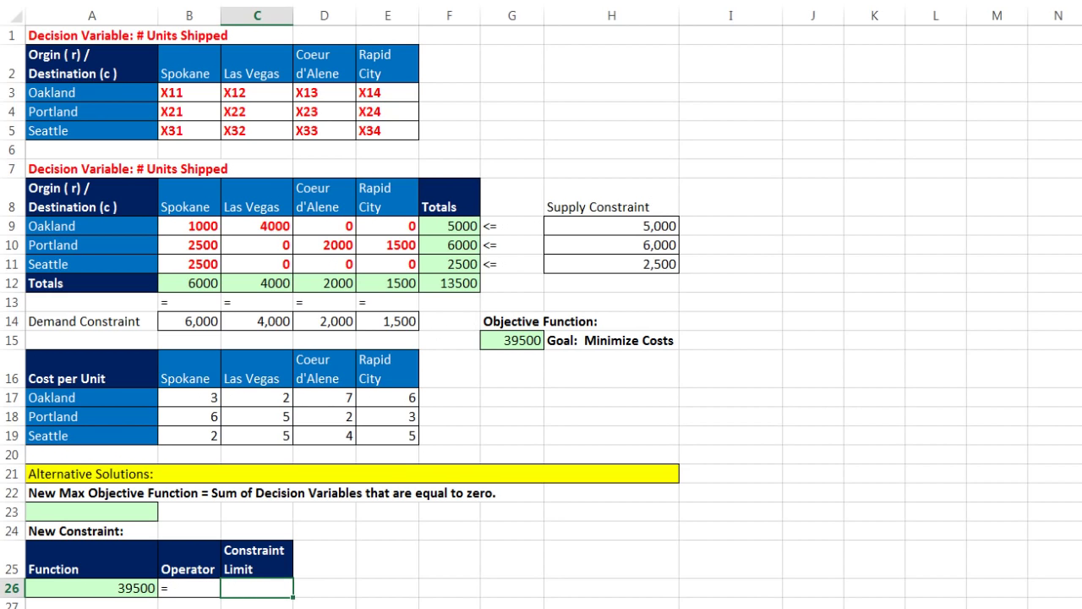
text(39500)
key(ctrl+Return)
- Enter =SUM(C11:E11,C10,D9:E9) in A23 and begin the 'Objective: Max' label beside it
click(139, 507)
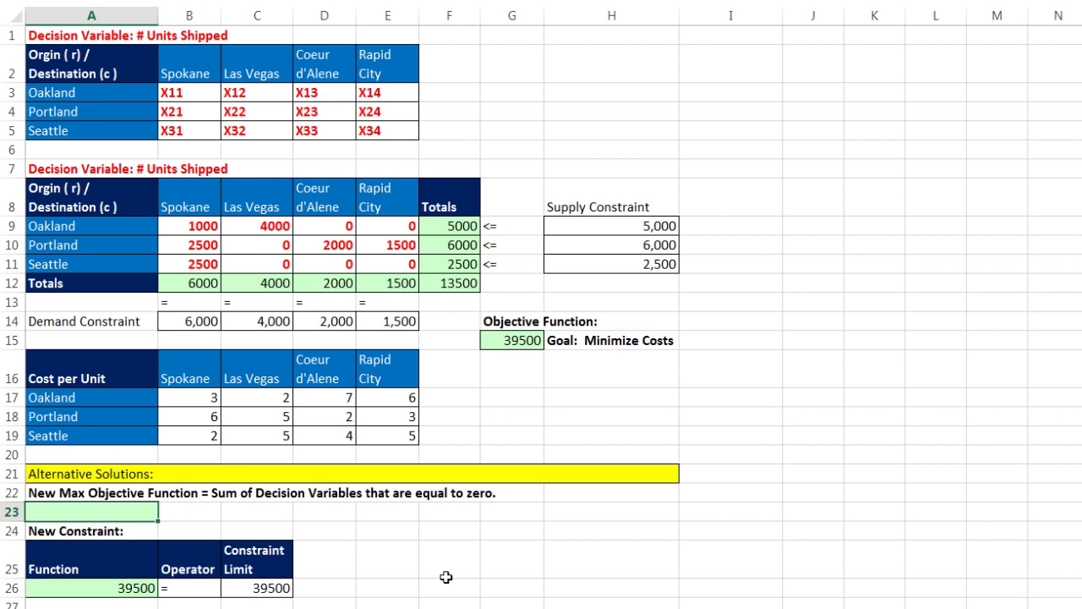
text(=su)
key(Tab)
drag(266, 262, 390, 267)
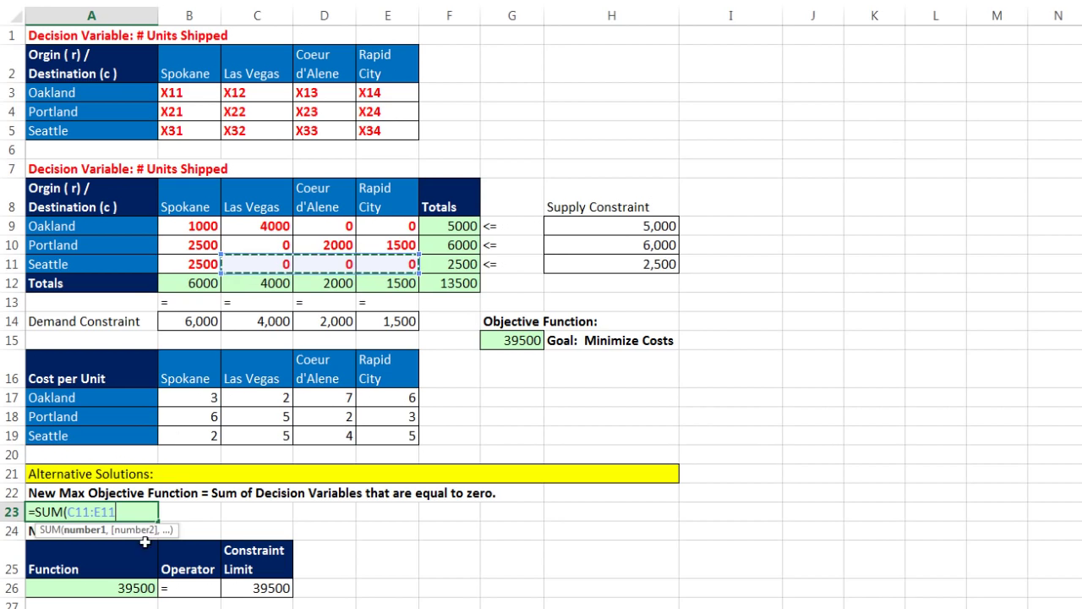
text(,)
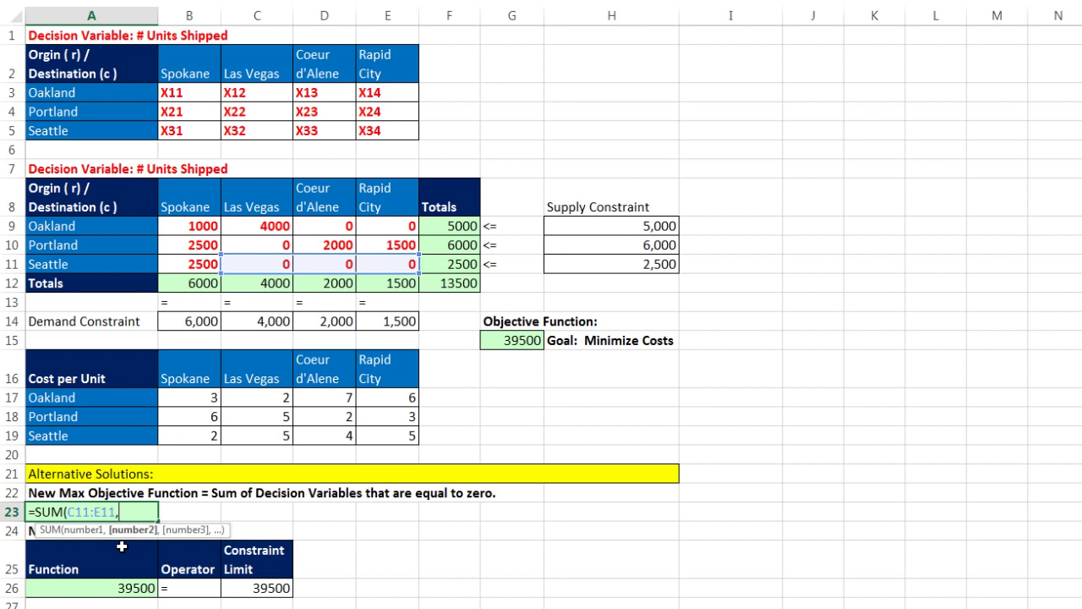
click(278, 243)
text(,)
drag(334, 226, 397, 226)
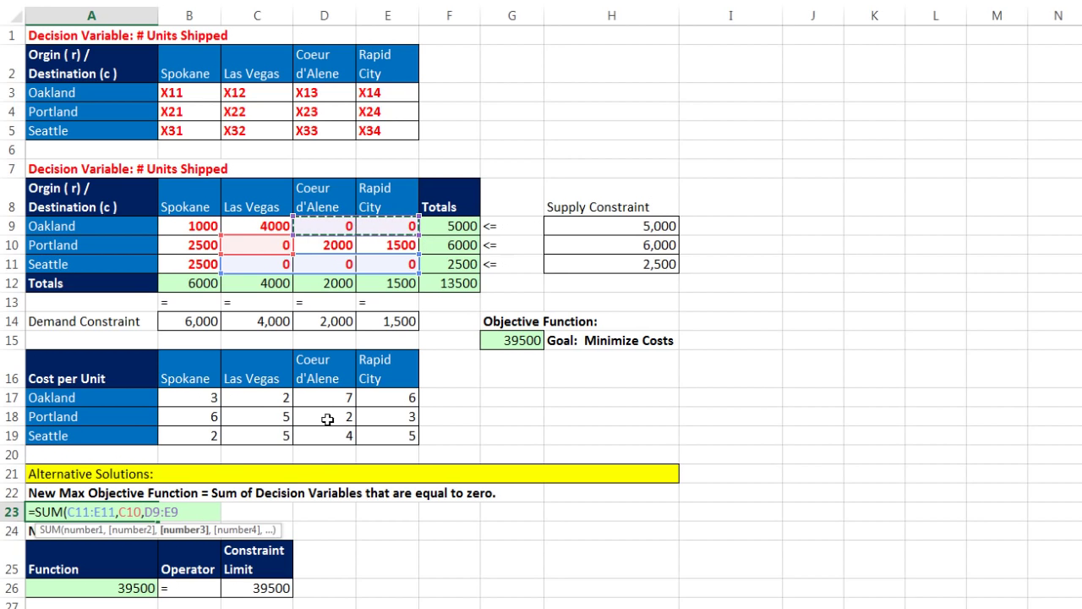
text())
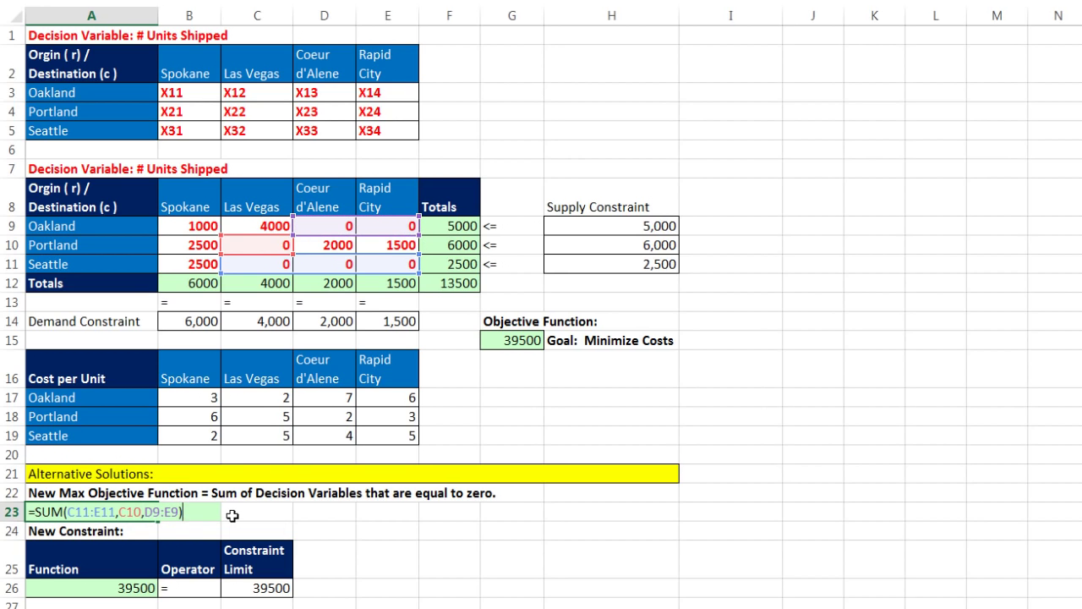
key(Tab)
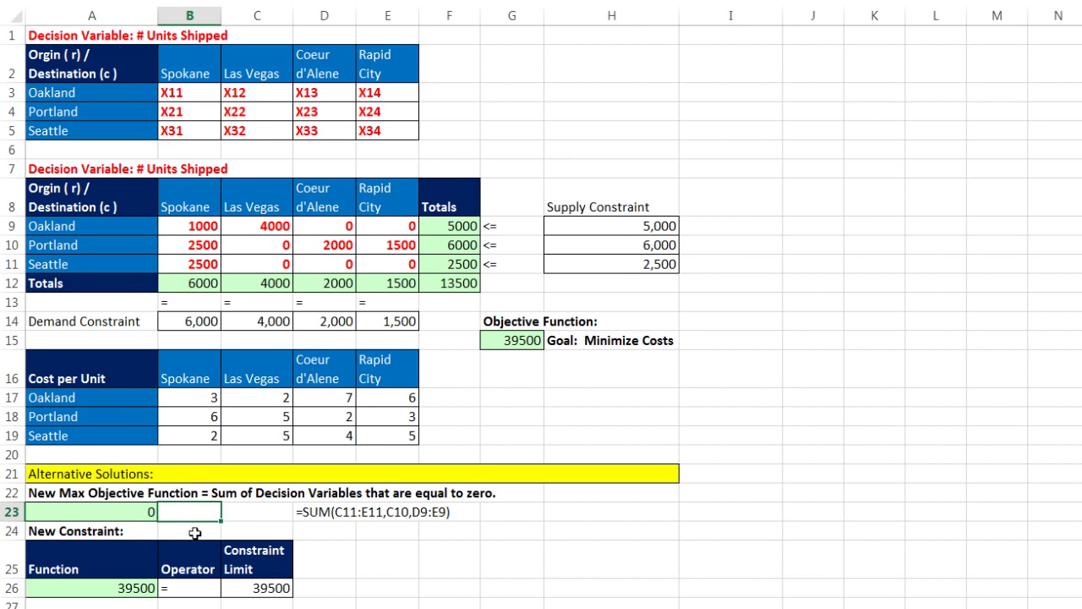
text(O)
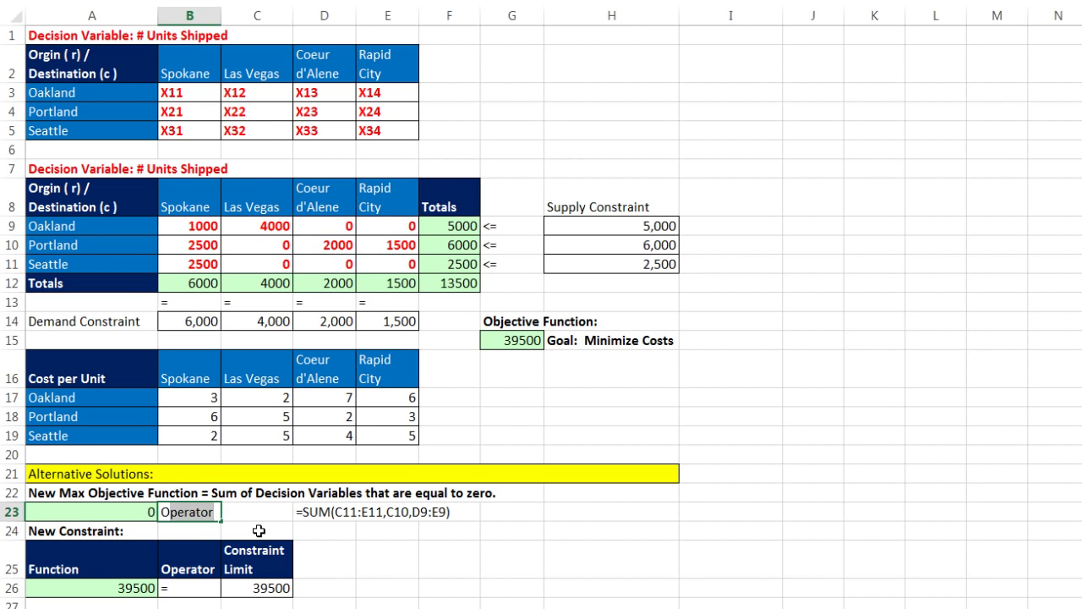
text(bjective: Max)
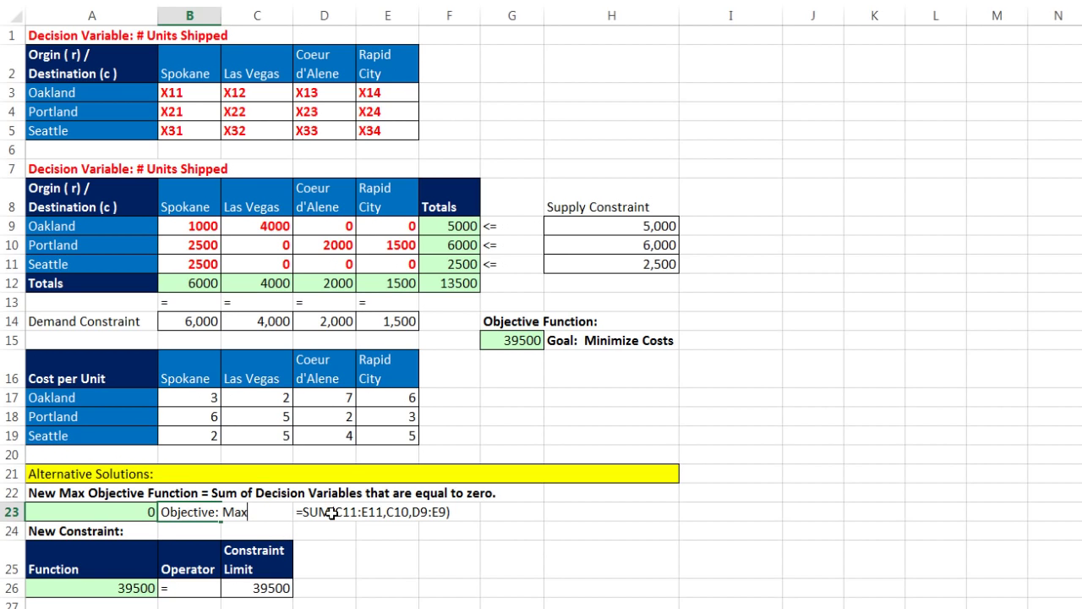
- Finish the 'Objective: Max' label, then set Solver's objective to maximize A23
key(Left)
key(Delete)
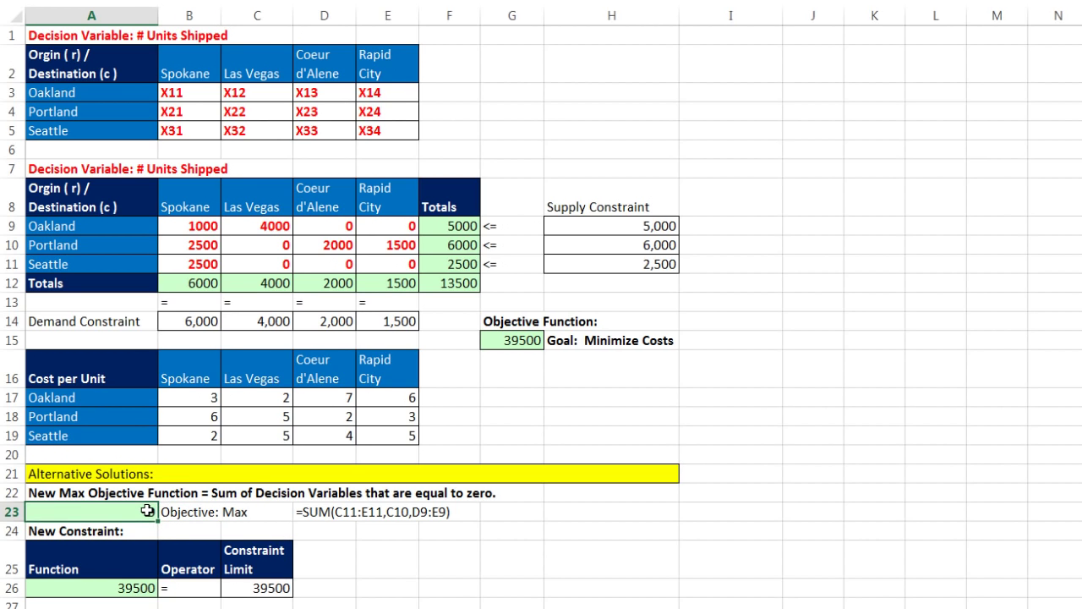
key(ctrl+z)
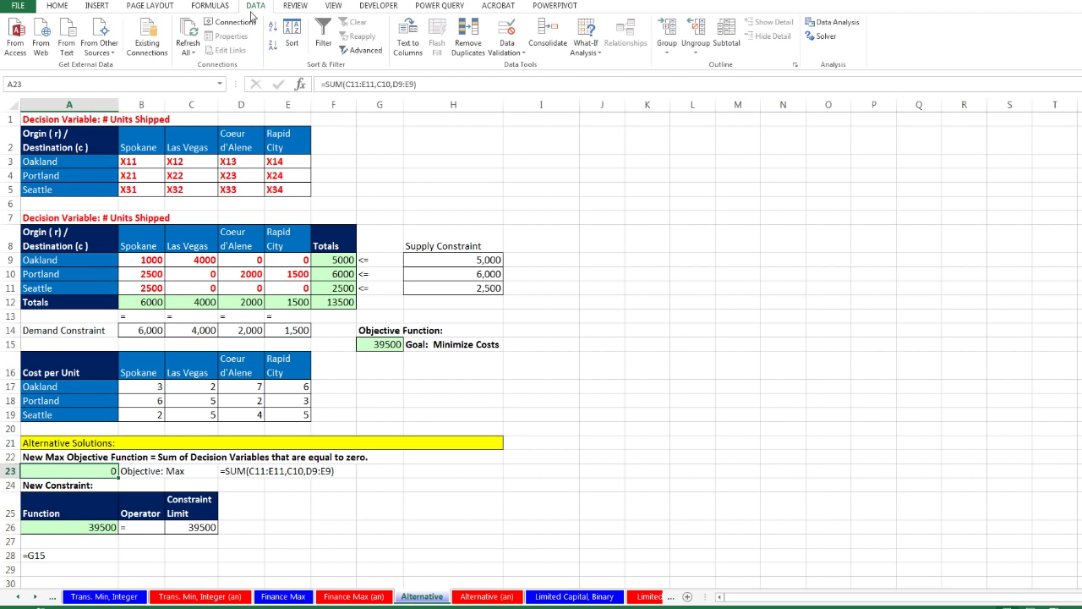
click(822, 35)
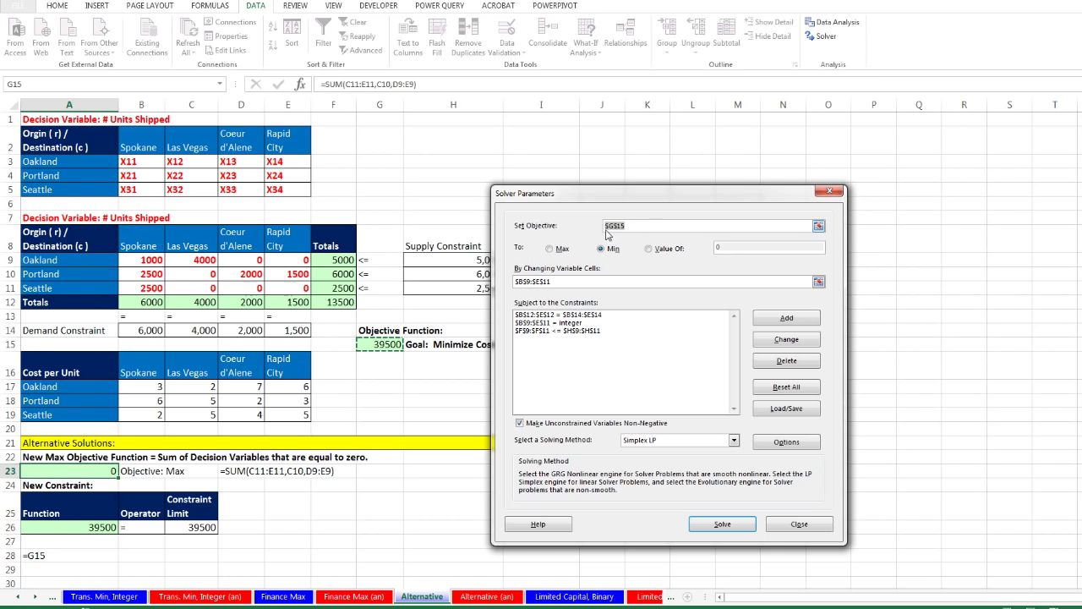
click(65, 472)
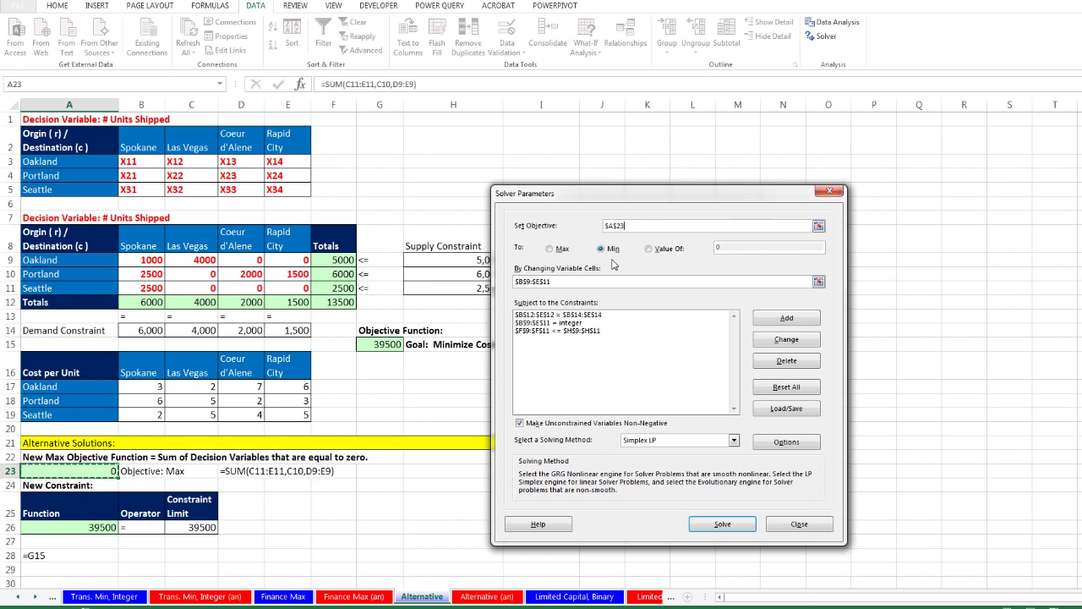
click(553, 252)
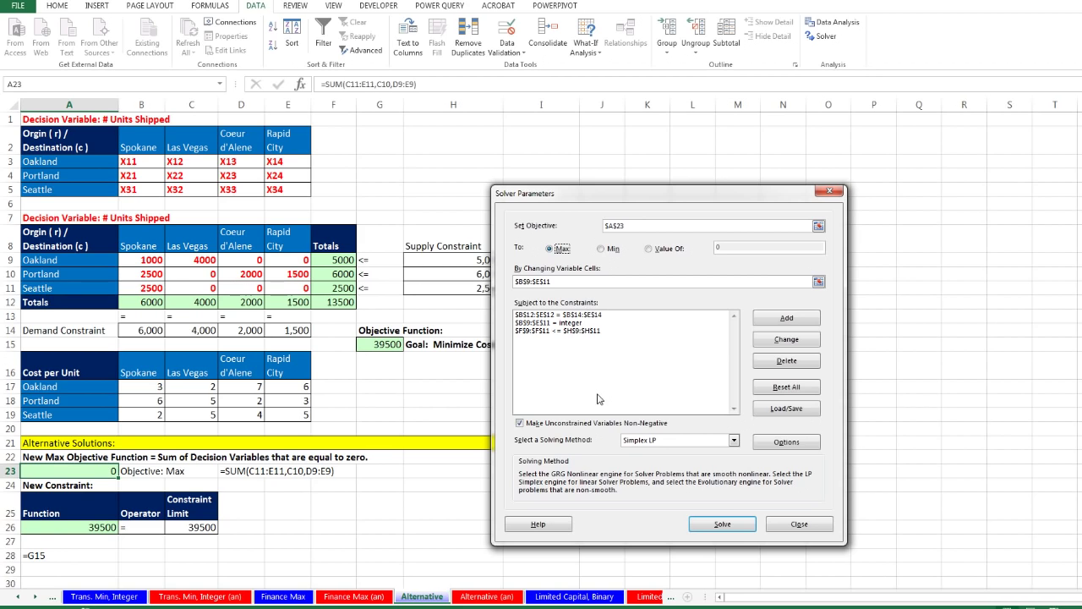
- Add the Solver constraint $A$26 = $C$26 to hold total cost at 39500
click(771, 320)
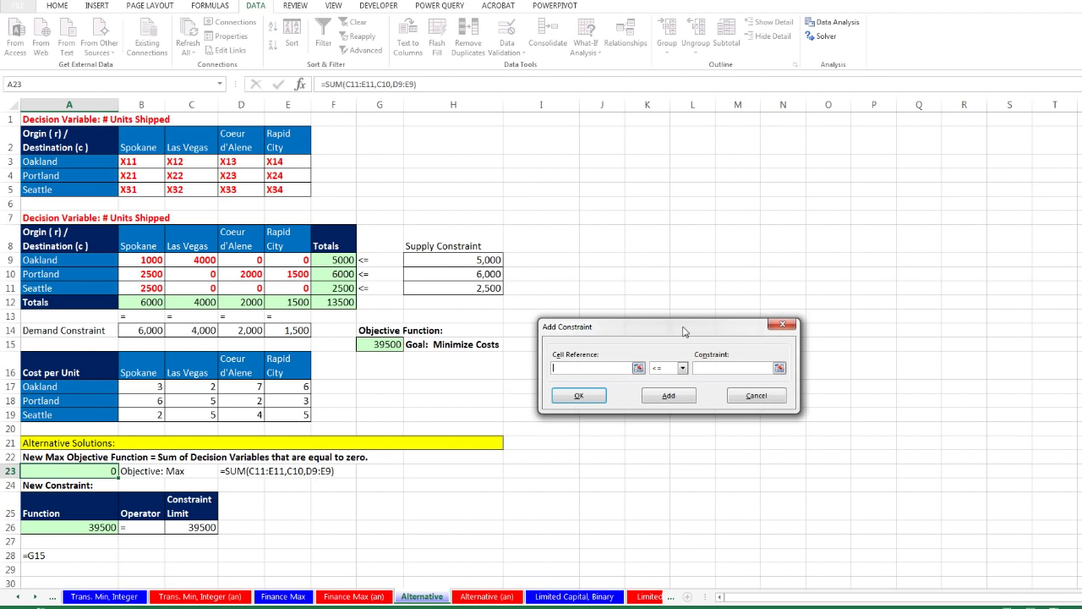
drag(684, 331, 502, 456)
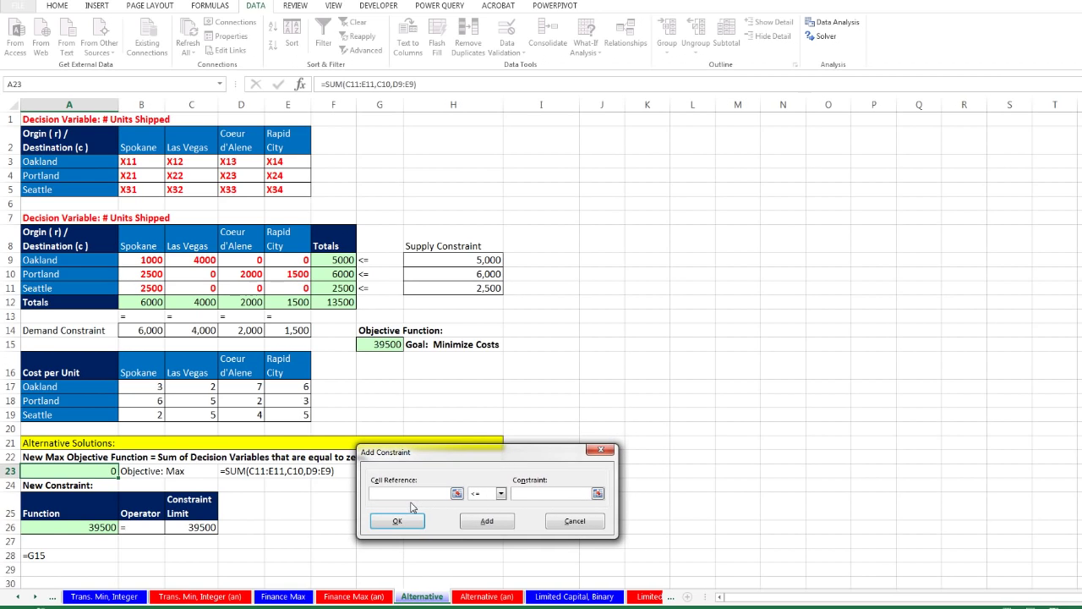
click(75, 526)
click(501, 493)
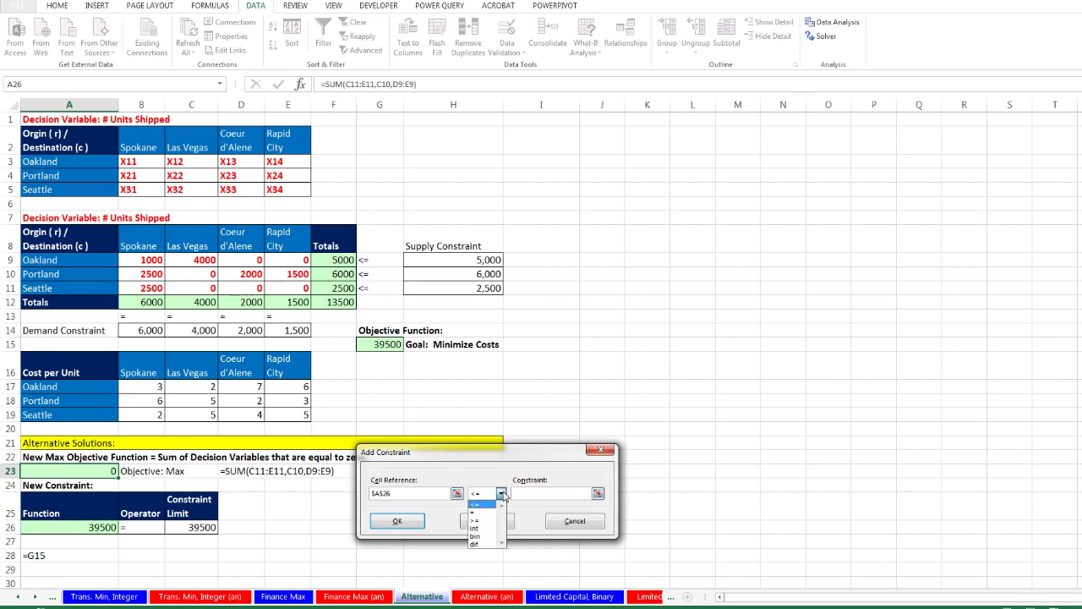
click(475, 512)
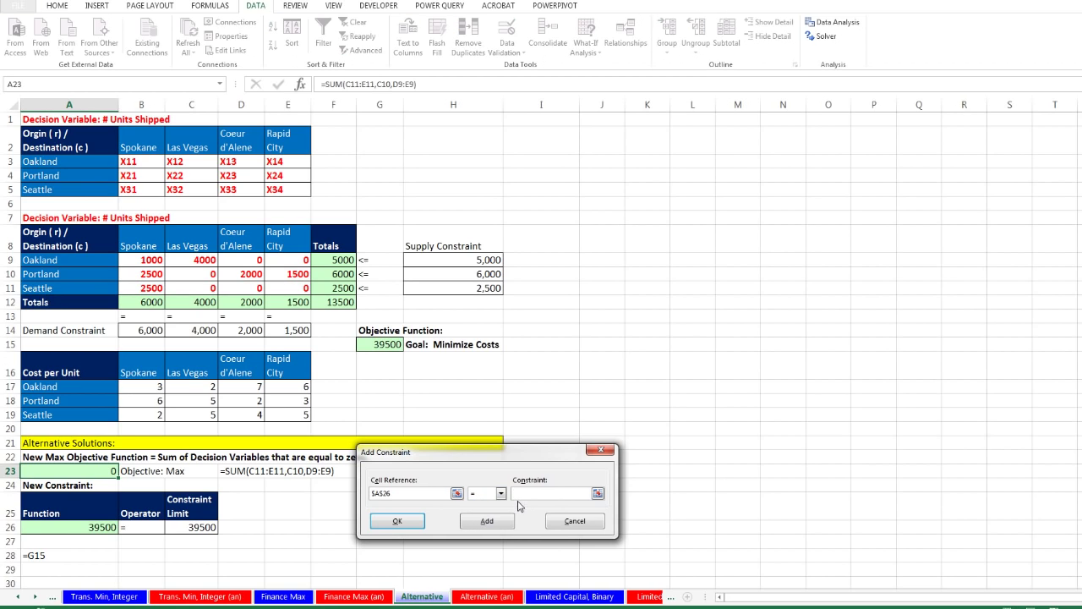
click(201, 528)
click(488, 522)
click(569, 521)
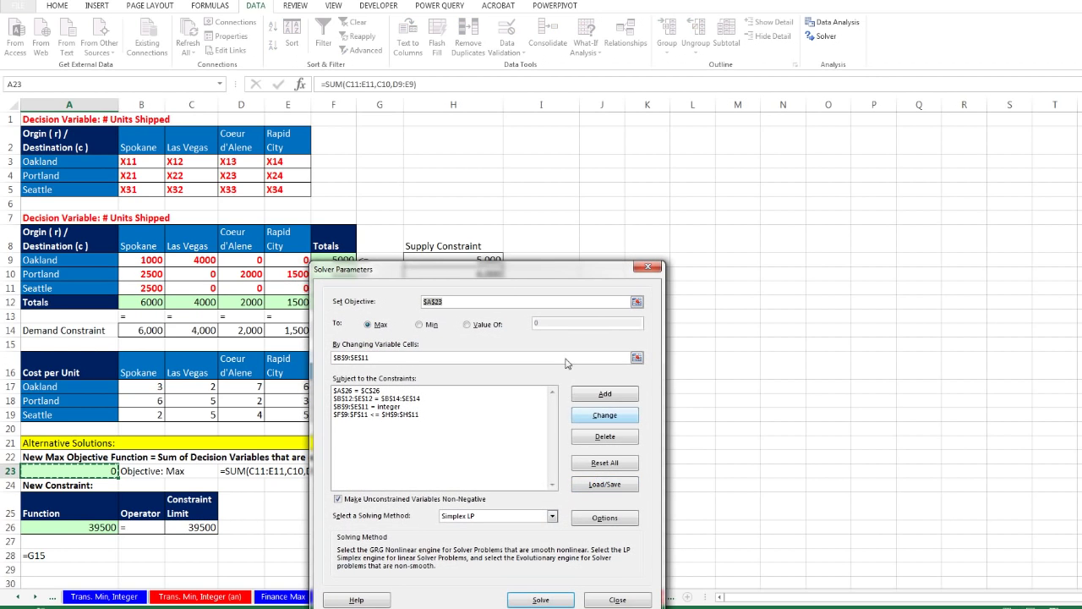
- Solve and keep the alternative shipping plan, raising A23 to 2500
drag(556, 276, 614, 183)
click(597, 506)
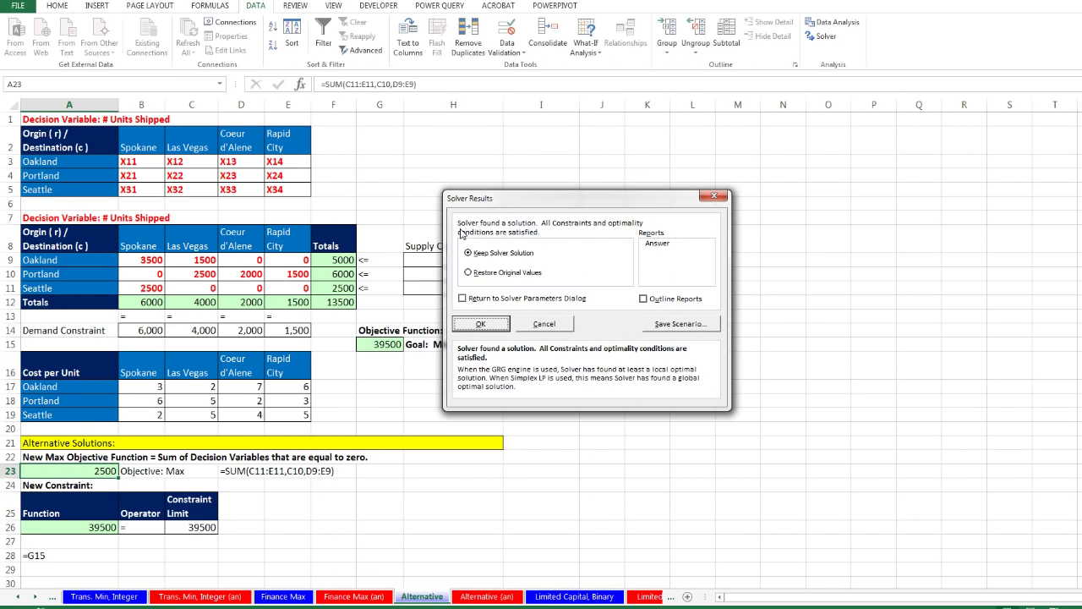
click(481, 325)
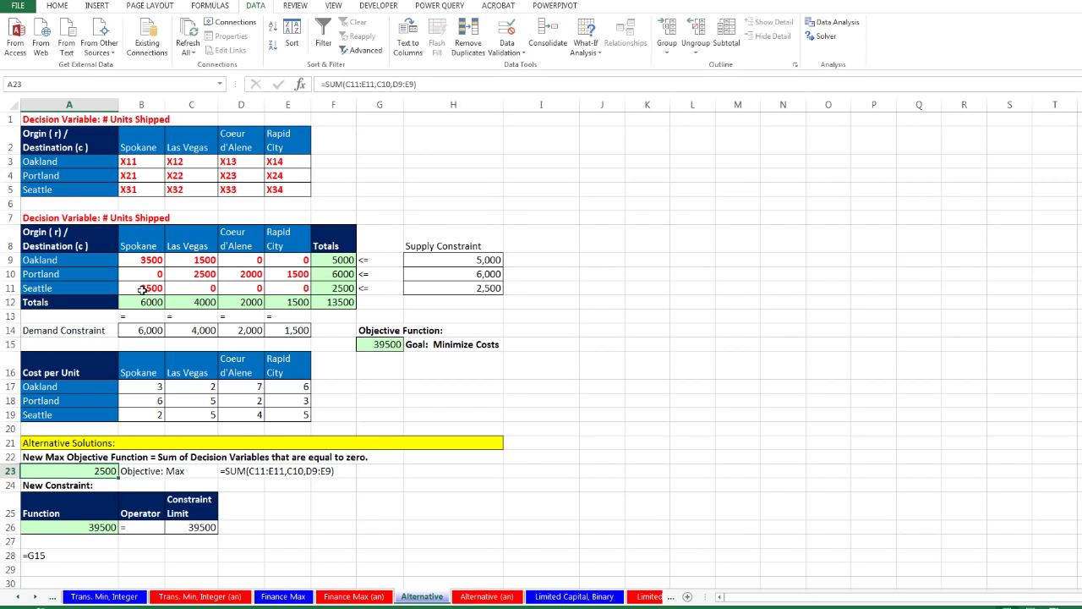
drag(139, 264, 291, 288)
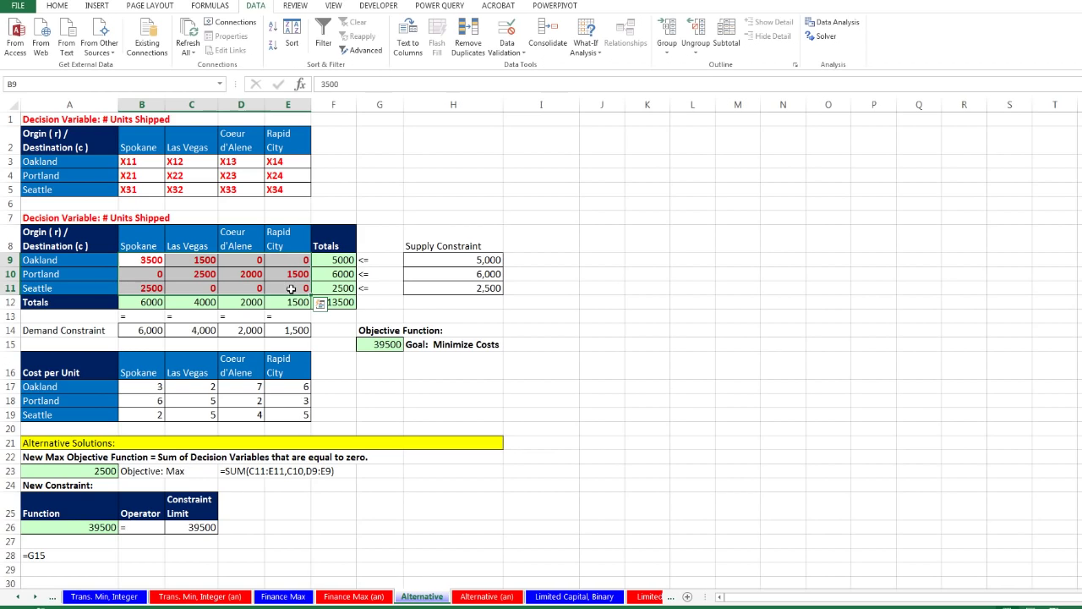
click(404, 343)
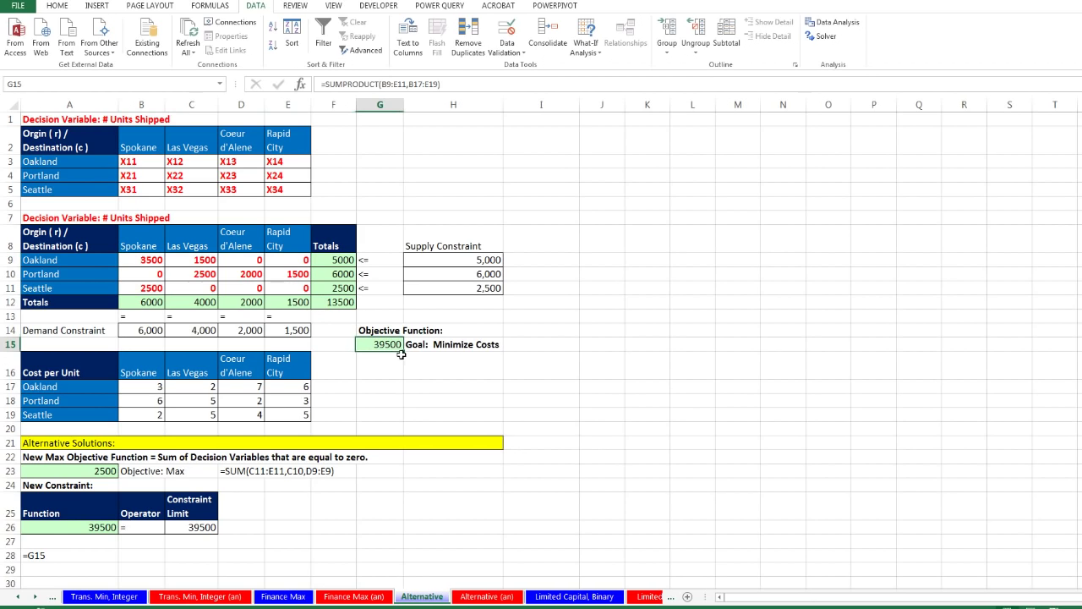